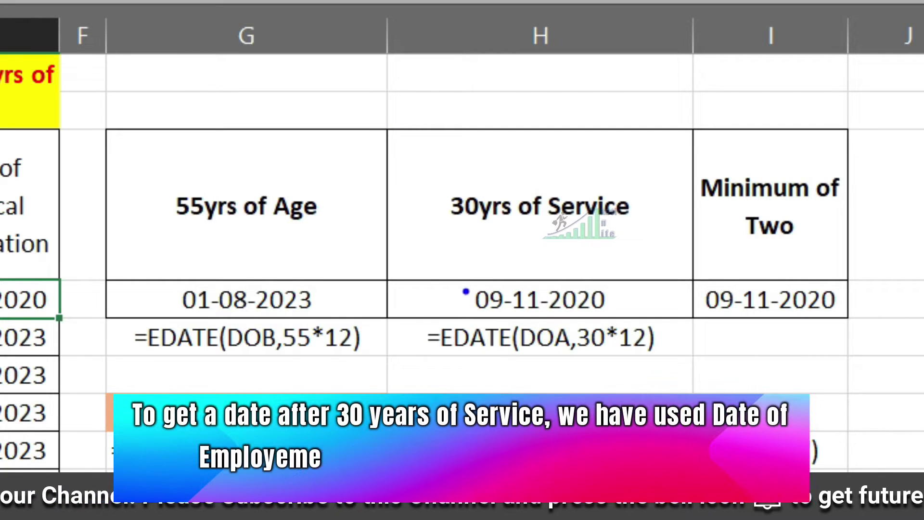
pyautogui.moveTo(434, 278)
pyautogui.mouseDown()
pyautogui.moveTo(458, 294)
pyautogui.moveTo(623, 319)
pyautogui.mouseUp()
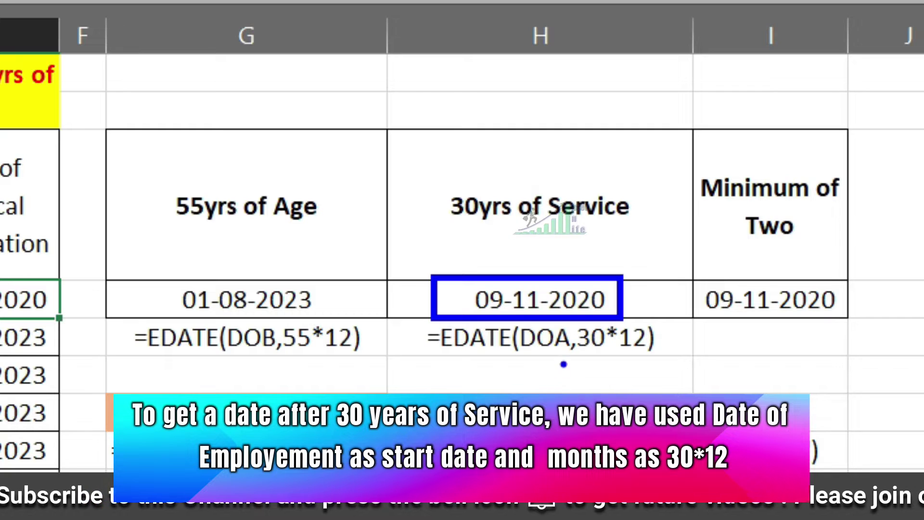
pyautogui.moveTo(440, 354); pyautogui.dragTo(657, 354)
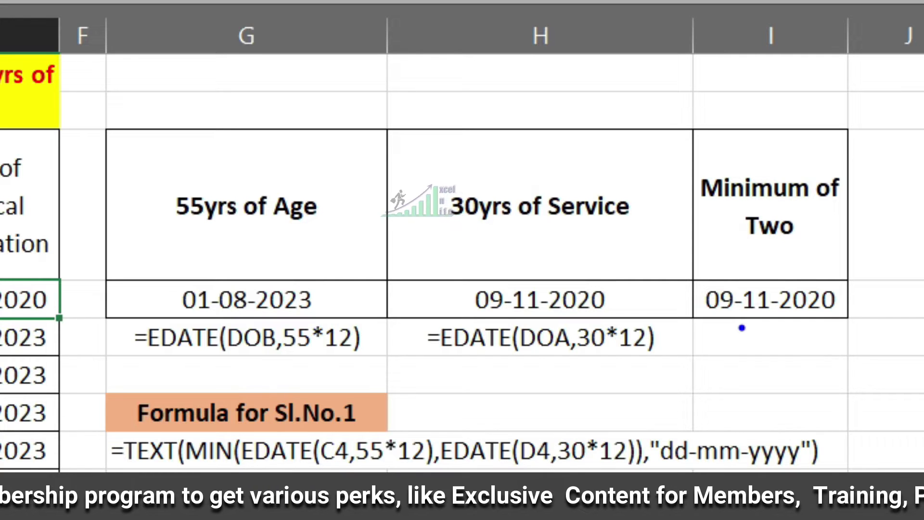
pyautogui.moveTo(698, 270); pyautogui.dragTo(881, 336)
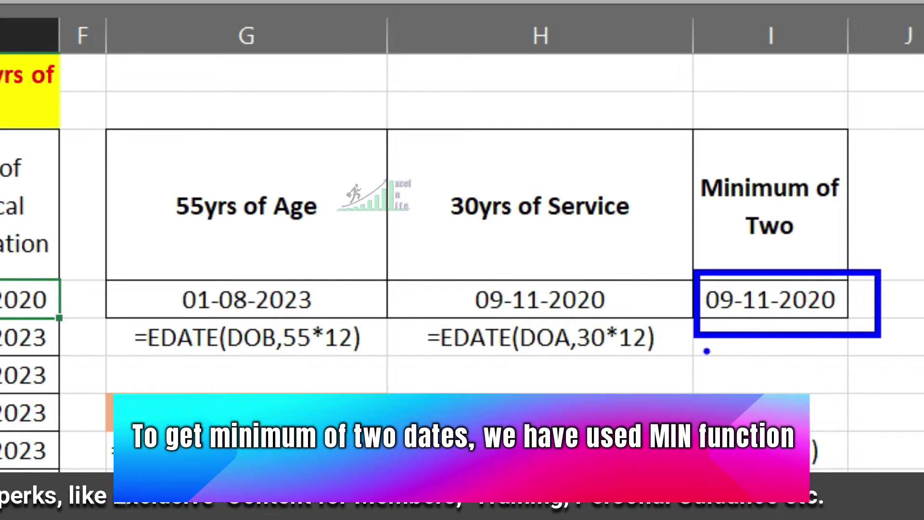
pyautogui.press('Escape')
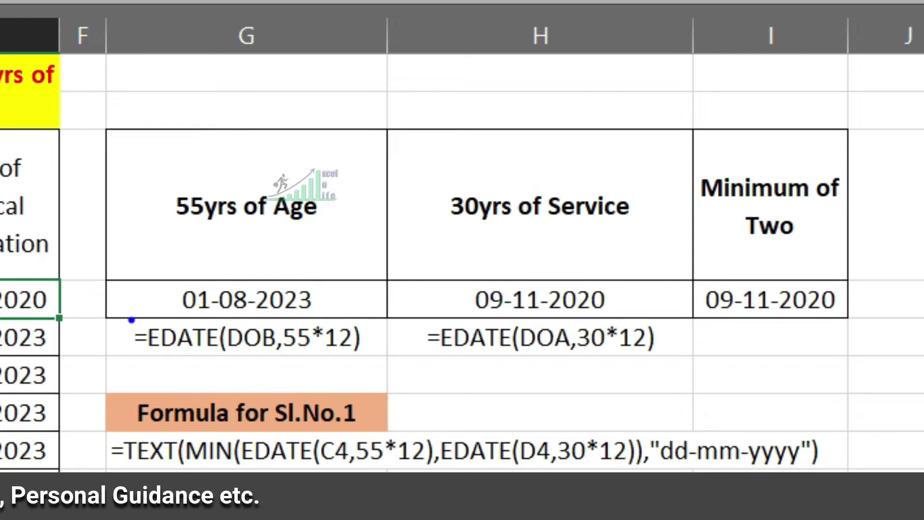
pyautogui.moveTo(117, 319); pyautogui.dragTo(385, 360)
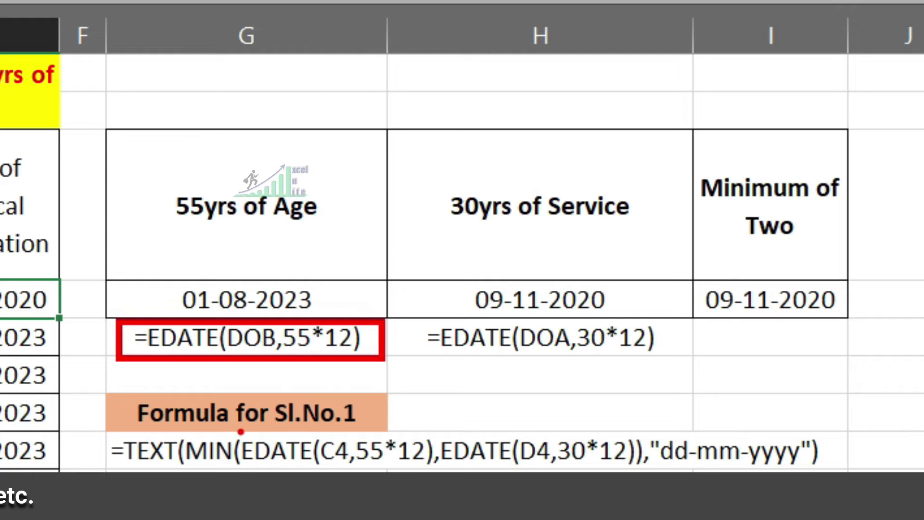
pyautogui.moveTo(238, 430)
pyautogui.mouseDown()
pyautogui.moveTo(443, 489)
pyautogui.moveTo(437, 474)
pyautogui.mouseUp()
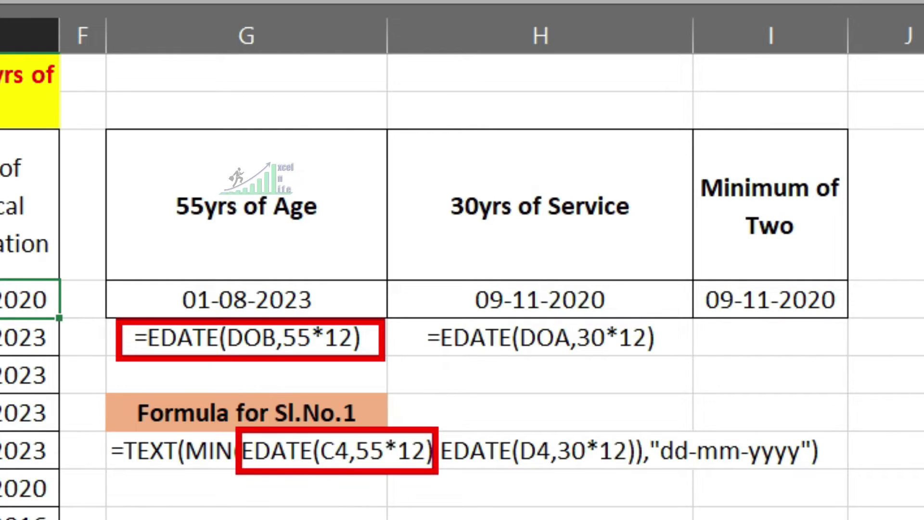
pyautogui.press('b')
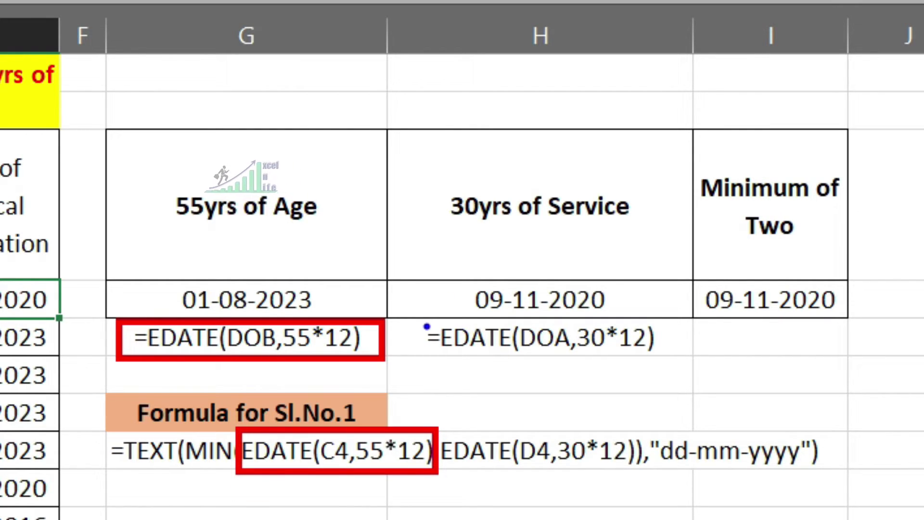
pyautogui.moveTo(425, 324); pyautogui.dragTo(664, 367)
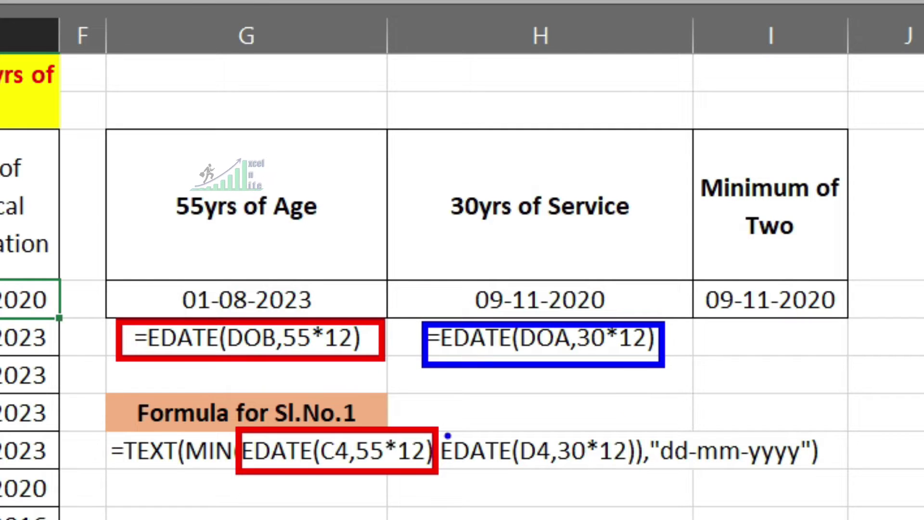
pyautogui.moveTo(436, 427); pyautogui.dragTo(642, 470)
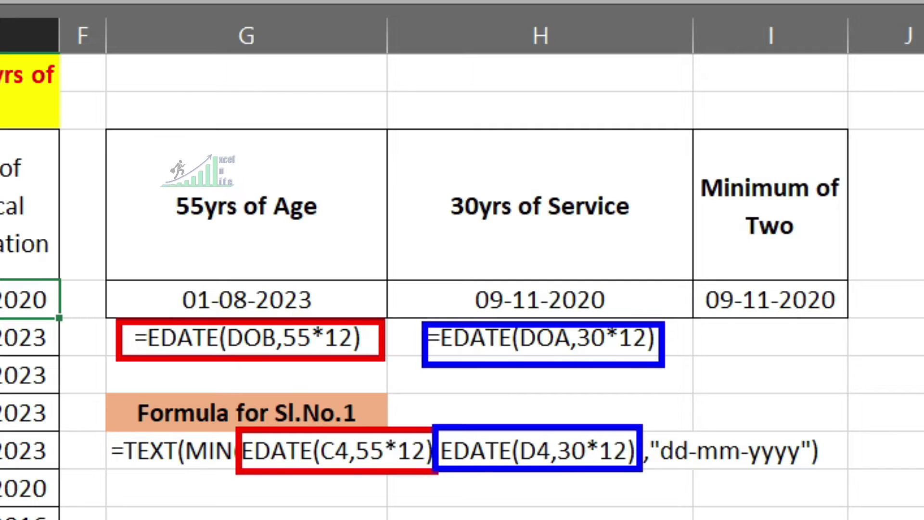
pyautogui.press('e')
pyautogui.moveTo(187, 474); pyautogui.dragTo(123, 473)
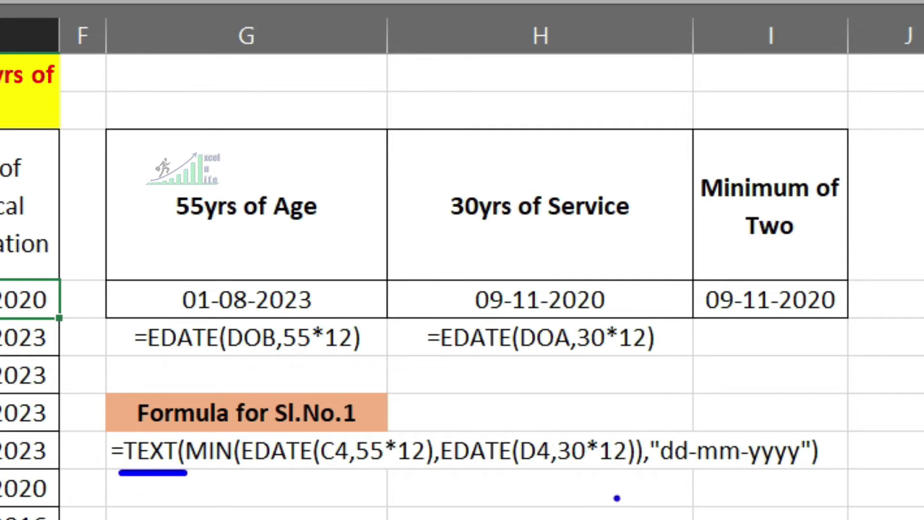
pyautogui.moveTo(657, 473); pyautogui.dragTo(839, 472)
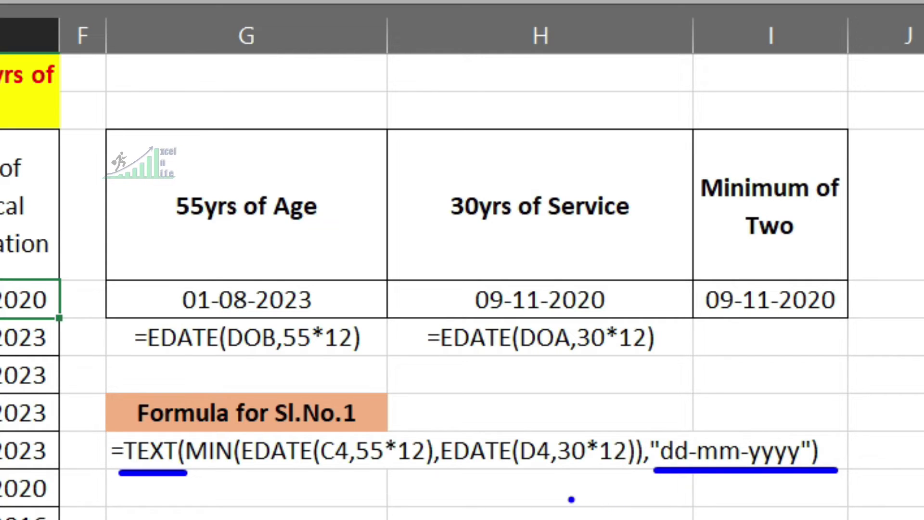
pyautogui.hotkey('ctrl', 'z')
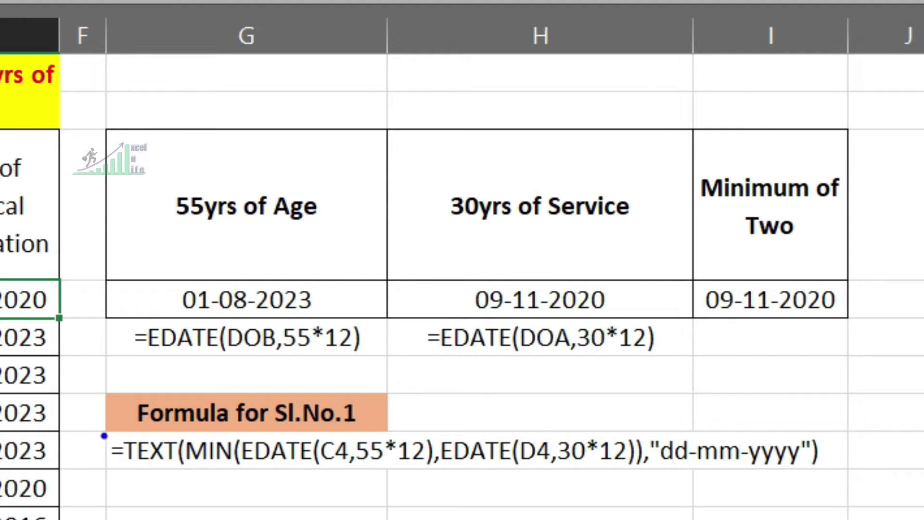
# Copy E4's earliest-date formula down through E12 for all nine employees
pyautogui.moveTo(89, 430)
pyautogui.mouseDown()
pyautogui.moveTo(140, 478)
pyautogui.moveTo(643, 498)
pyautogui.moveTo(863, 496)
pyautogui.mouseUp()
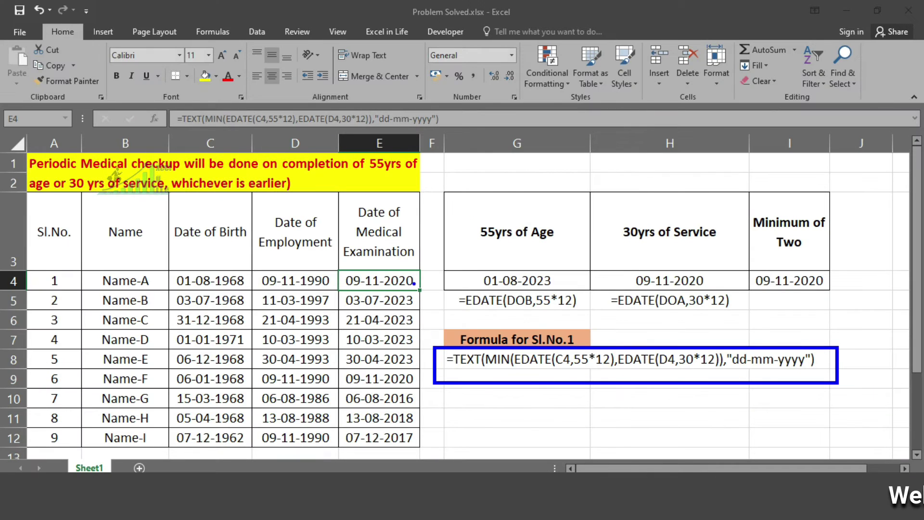
pyautogui.moveTo(414, 284); pyautogui.dragTo(449, 368)
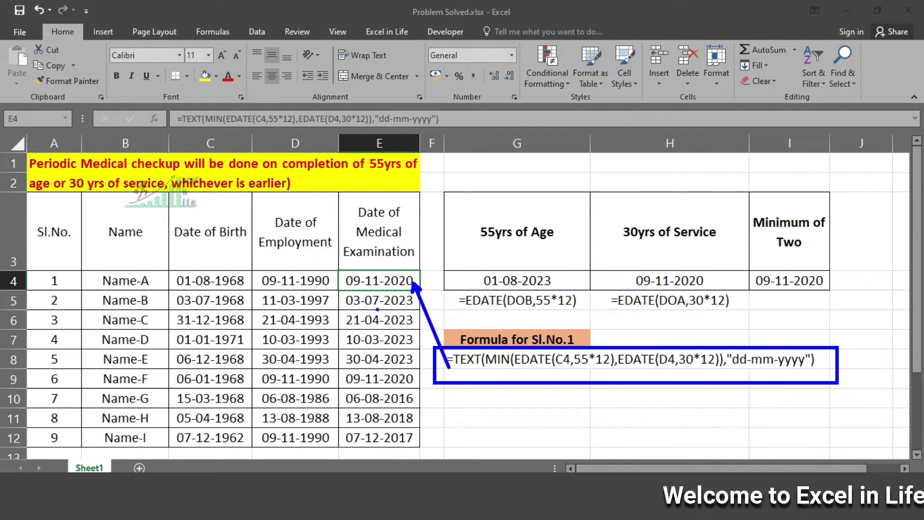
pyautogui.press('Escape')
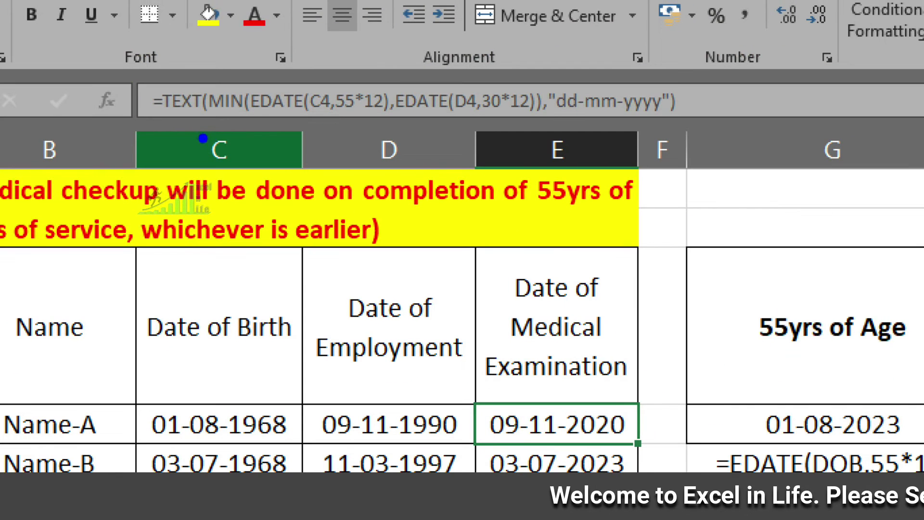
pyautogui.moveTo(130, 73); pyautogui.dragTo(738, 130)
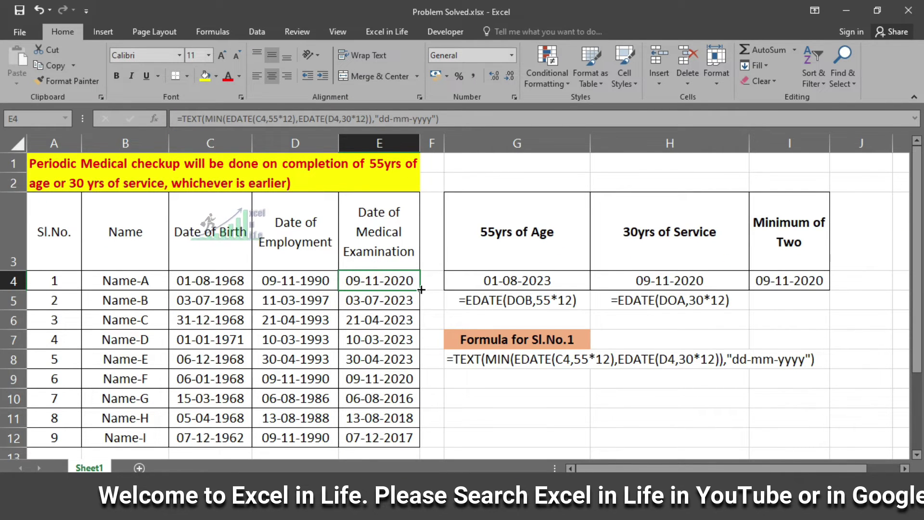
pyautogui.moveTo(421, 290); pyautogui.dragTo(421, 447)
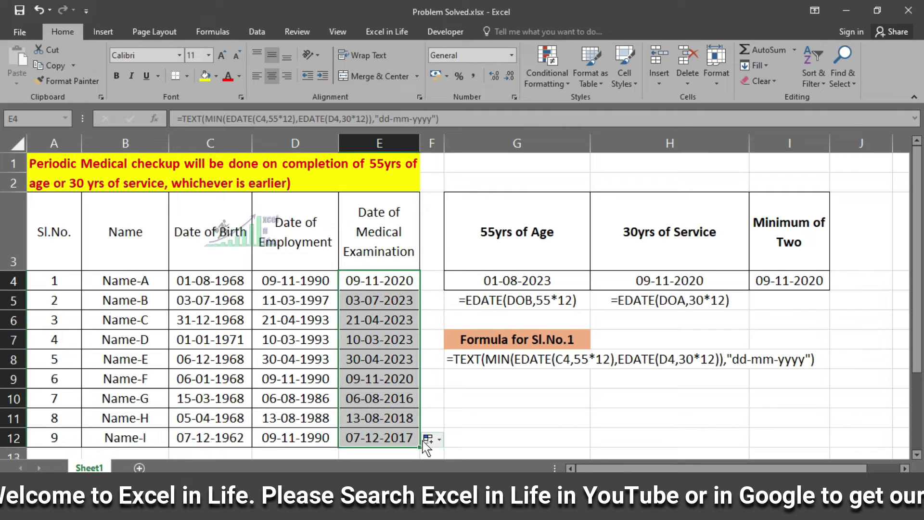
pyautogui.click(449, 404)
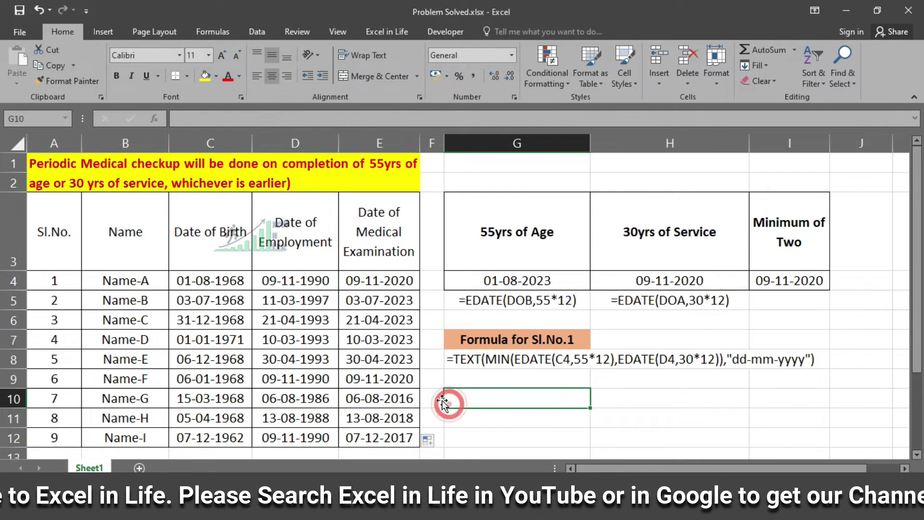
# Confirm E5's formula refers to row 5, then select the employee rows B4:E12
pyautogui.click(367, 280)
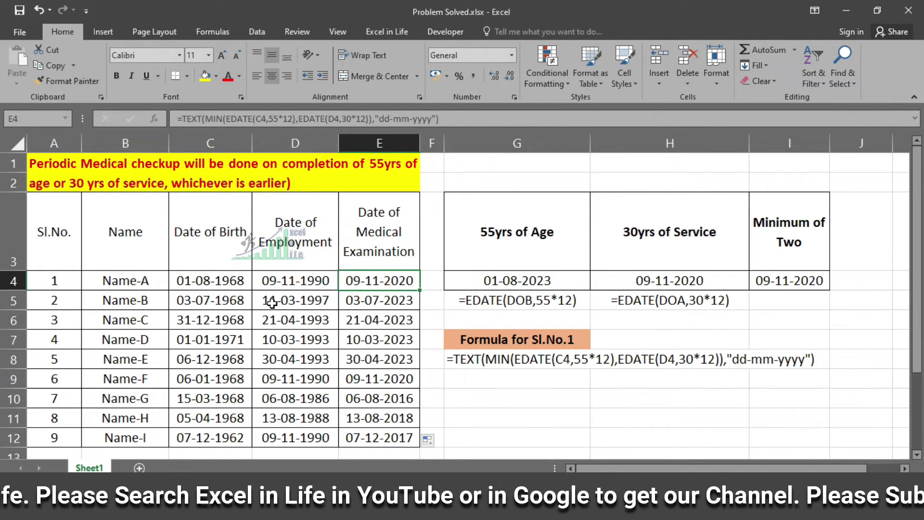
pyautogui.click(393, 302)
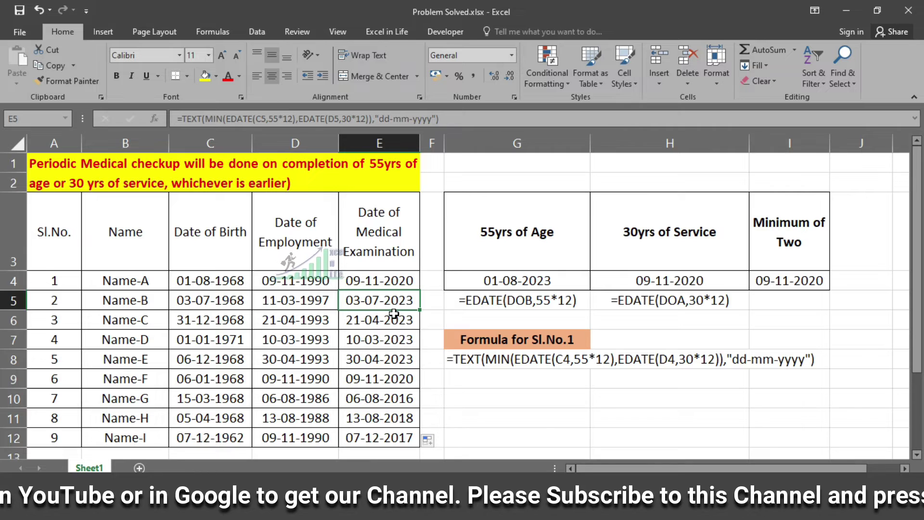
pyautogui.moveTo(87, 276); pyautogui.dragTo(390, 436)
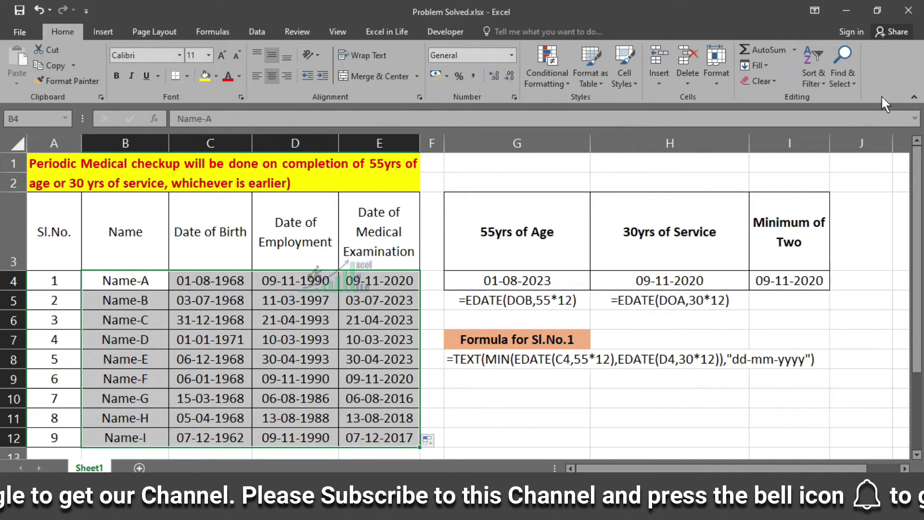
# Custom-sort the rows by column E, A to Z, treating text dates as numbers
pyautogui.click(816, 80)
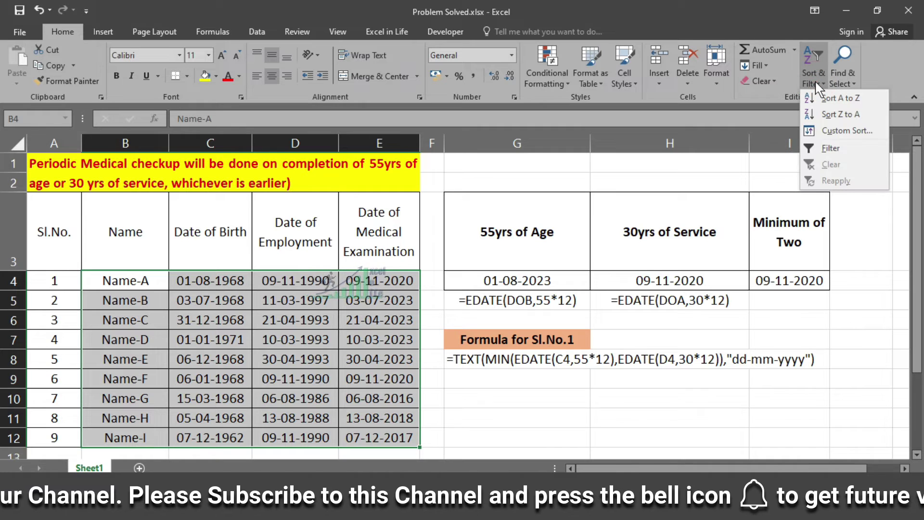
pyautogui.click(846, 131)
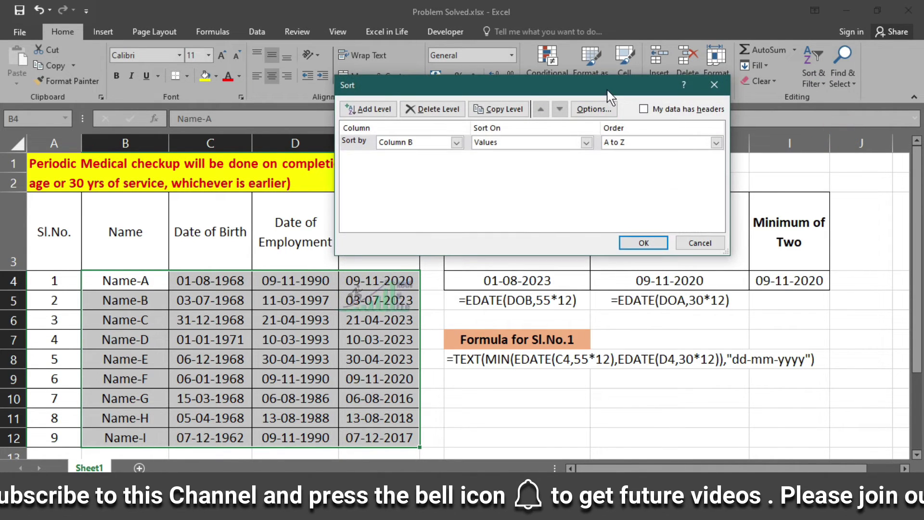
pyautogui.moveTo(613, 94); pyautogui.dragTo(721, 123)
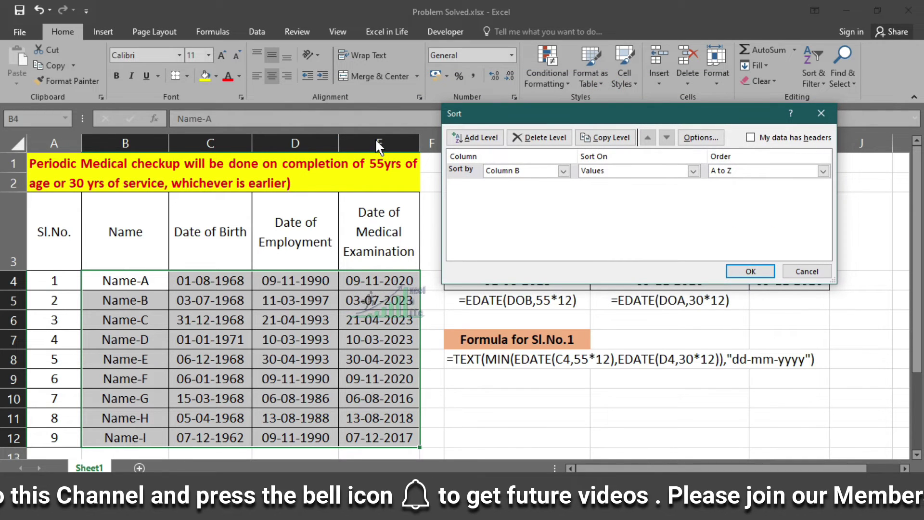
pyautogui.click(563, 171)
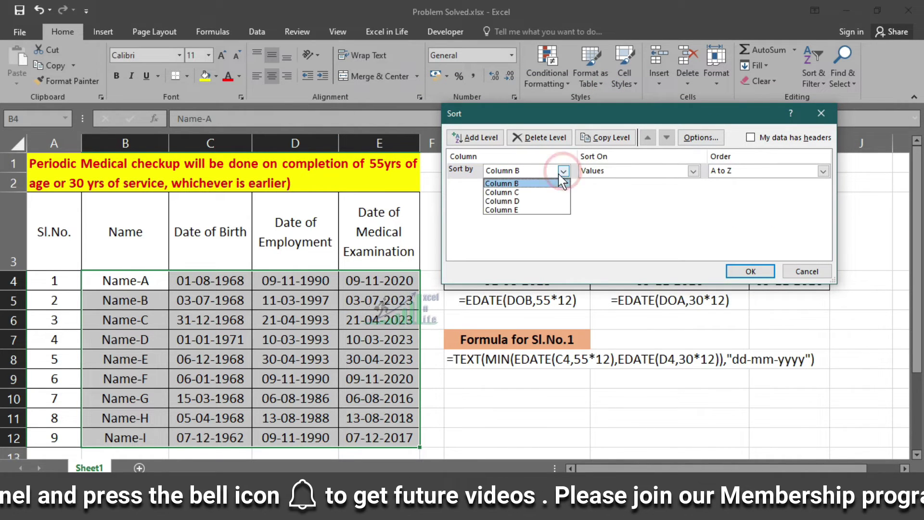
pyautogui.click(527, 210)
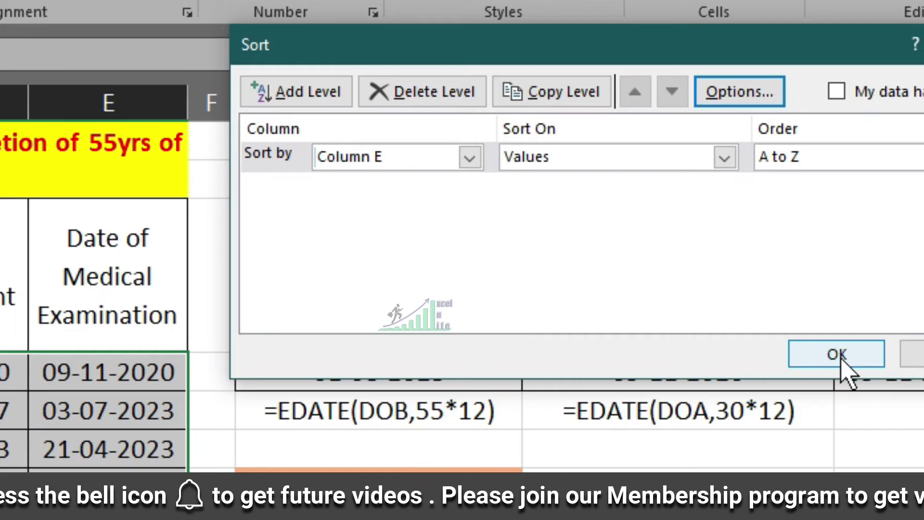
pyautogui.click(841, 359)
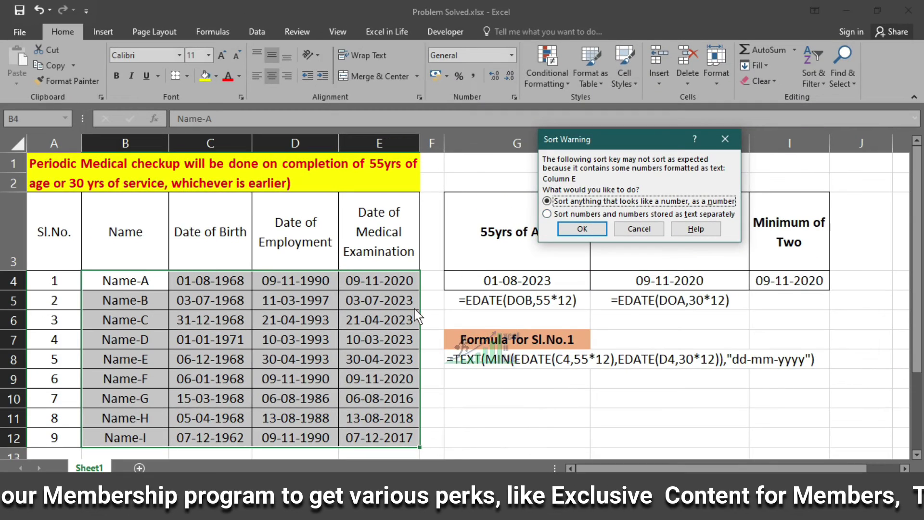
pyautogui.click(583, 230)
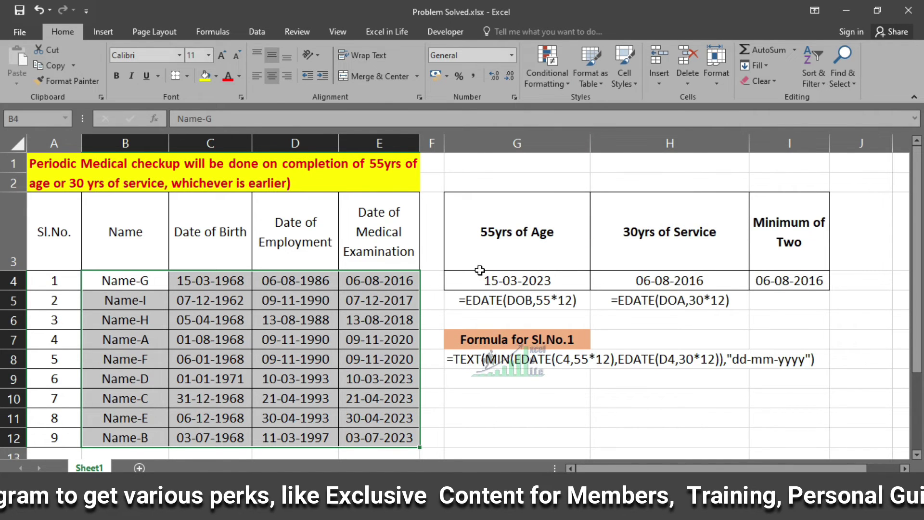
pyautogui.click(432, 398)
pyautogui.moveTo(337, 367); pyautogui.dragTo(422, 452)
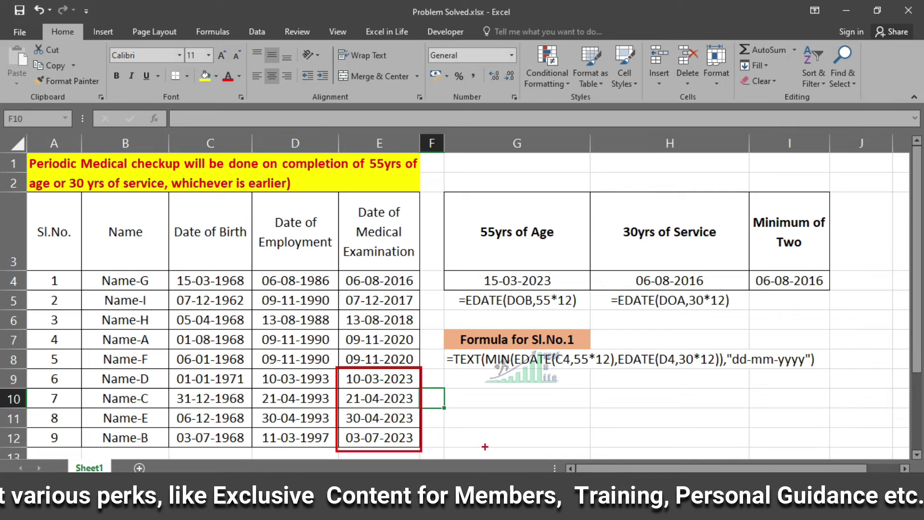